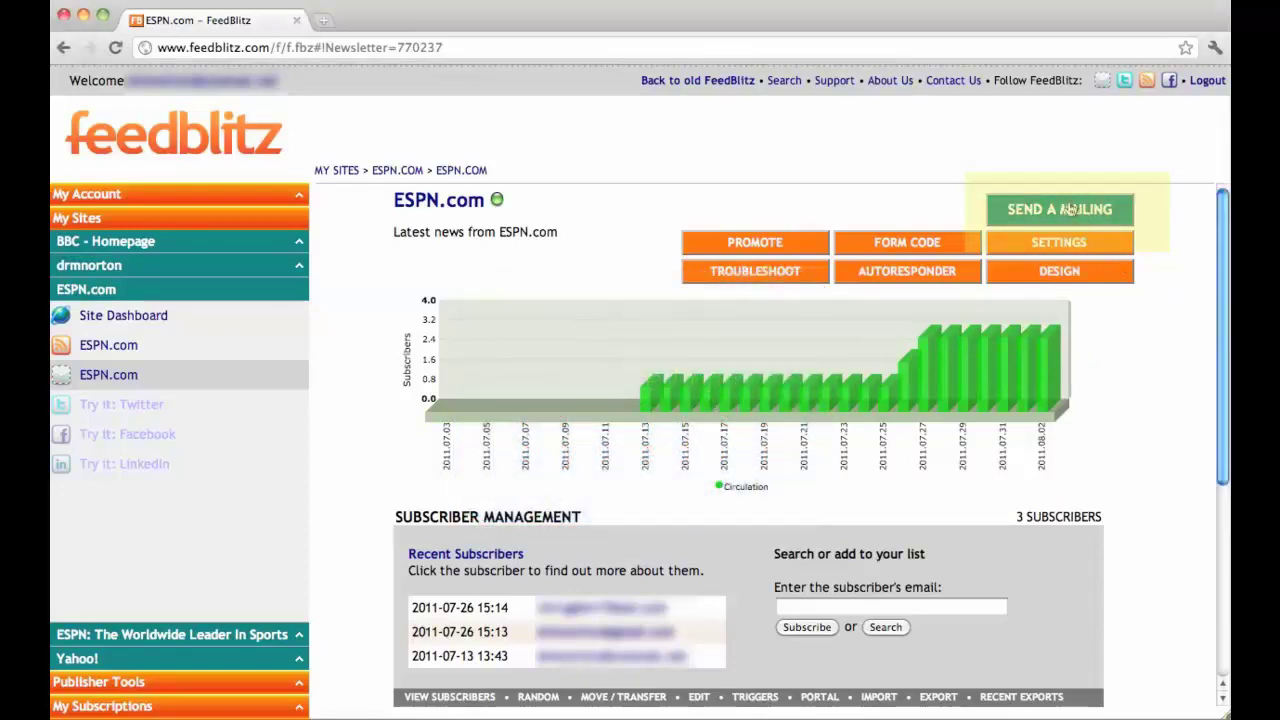
Start an on-demand mailing for the ESPN.com newsletter and clear all the preselected articles.
left_click(1070, 209)
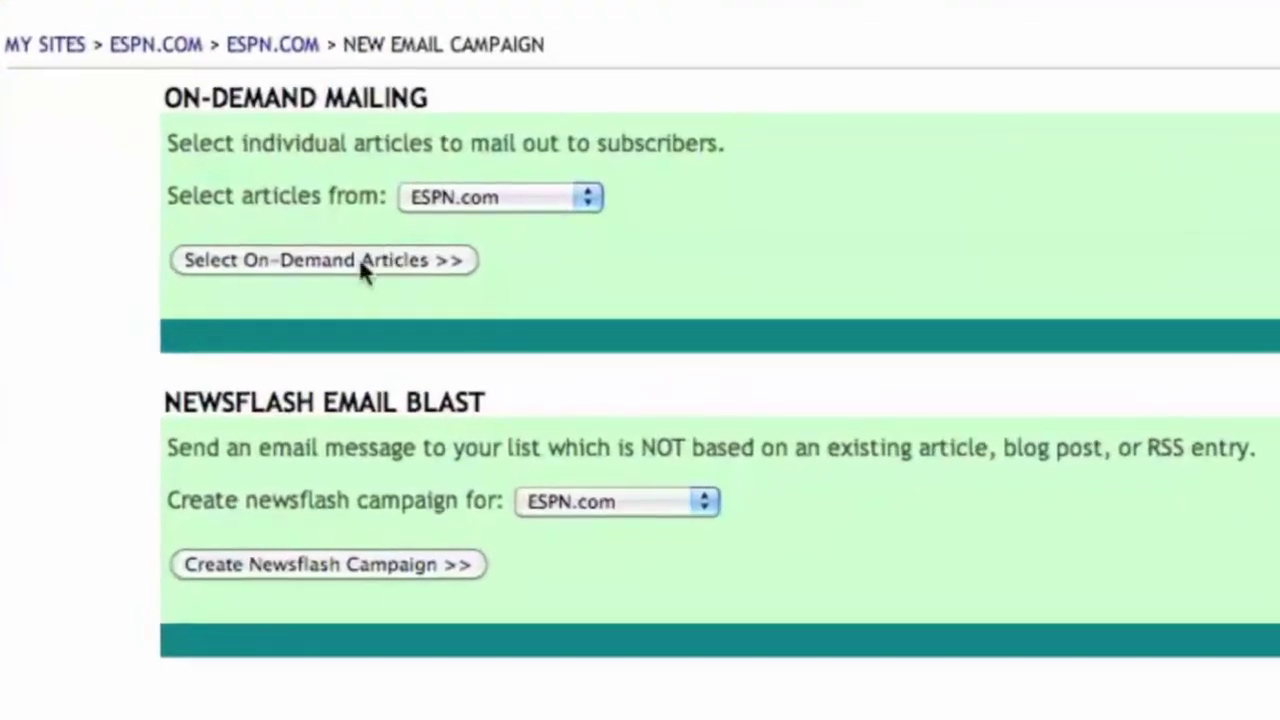
left_click(362, 259)
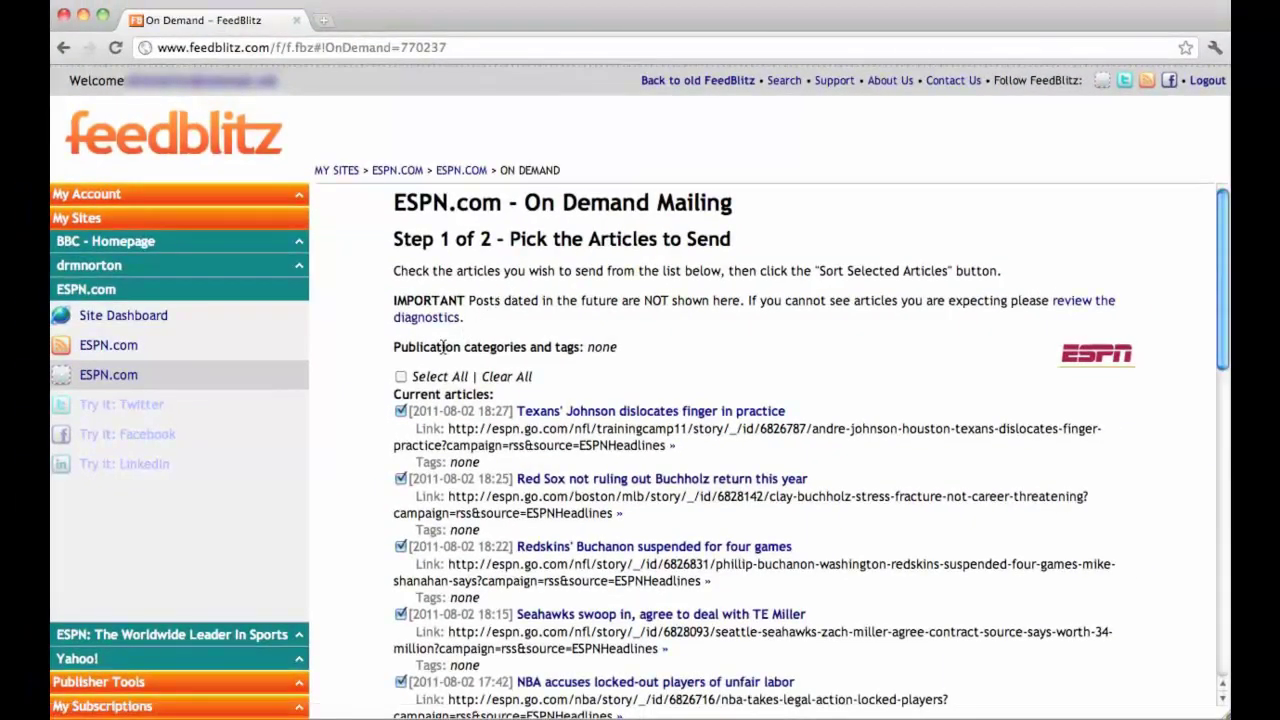
left_click(400, 377)
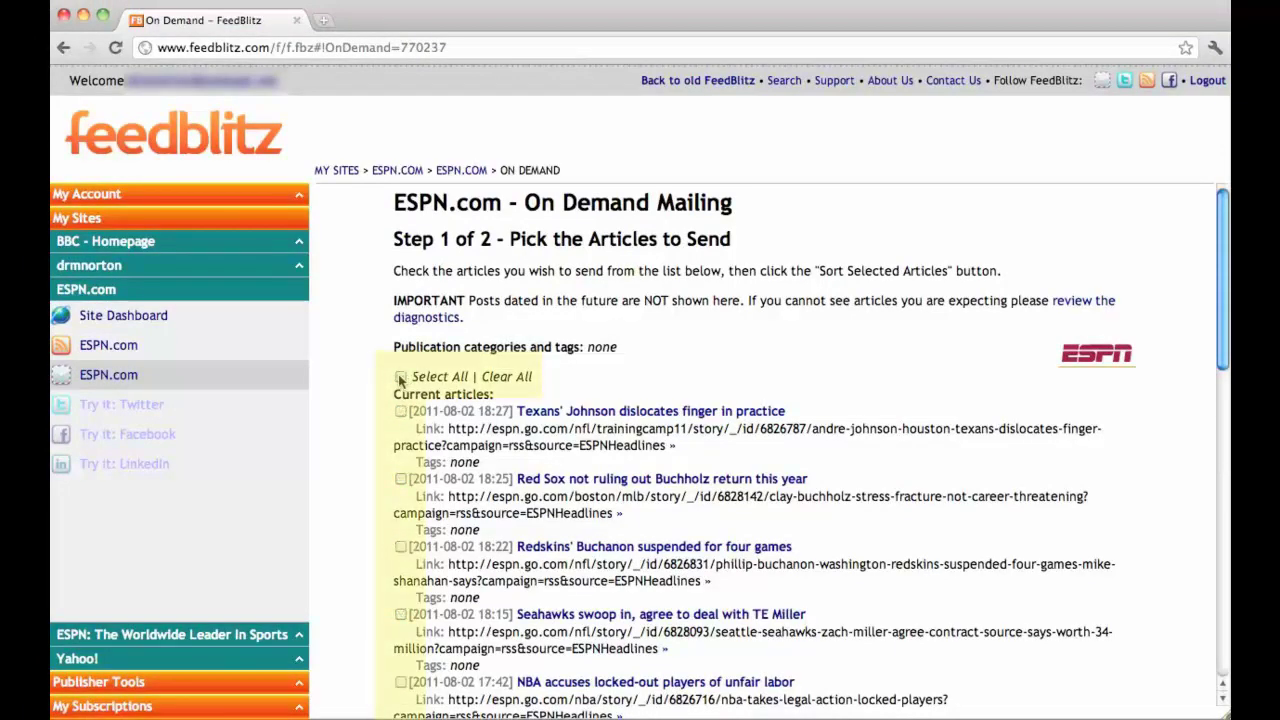
Pick the Texans' Johnson, Redskins' Buchanon and NBA locked-out players articles for the mailing and proceed to ordering them.
scroll(400, 377, "down", 2)
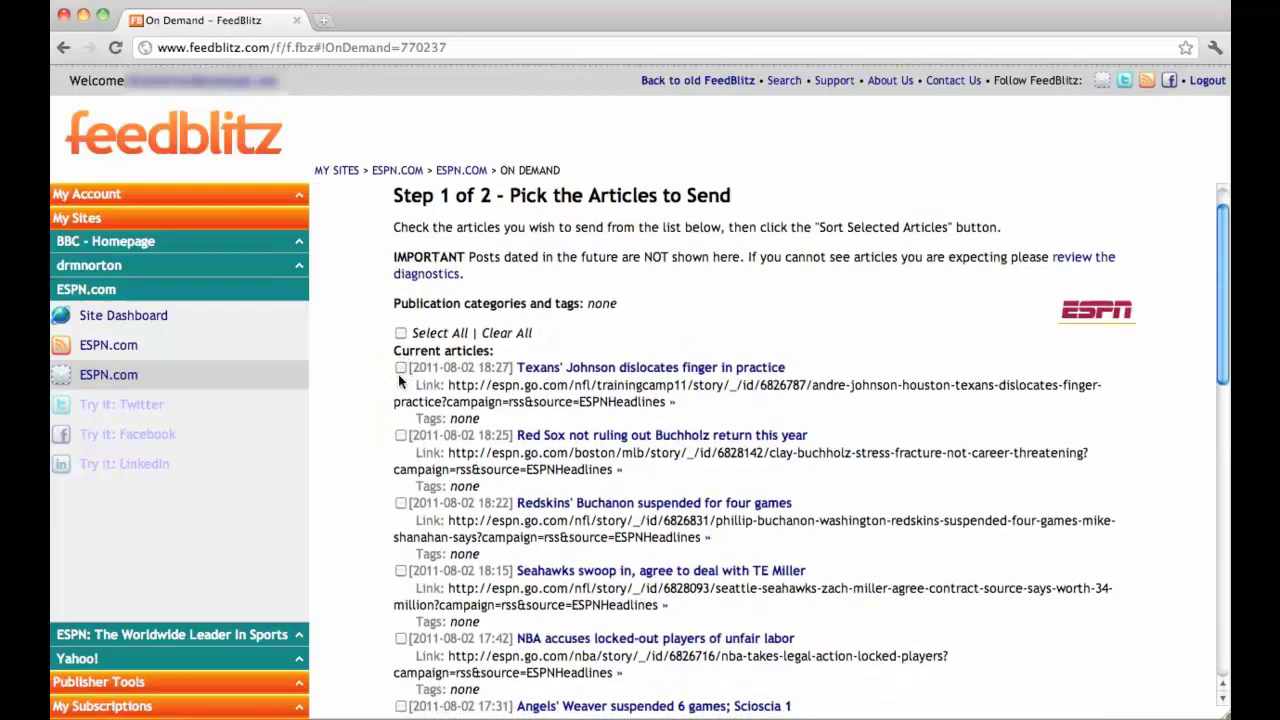
left_click(400, 368)
left_click(401, 503)
scroll(560, 602, "down", 10)
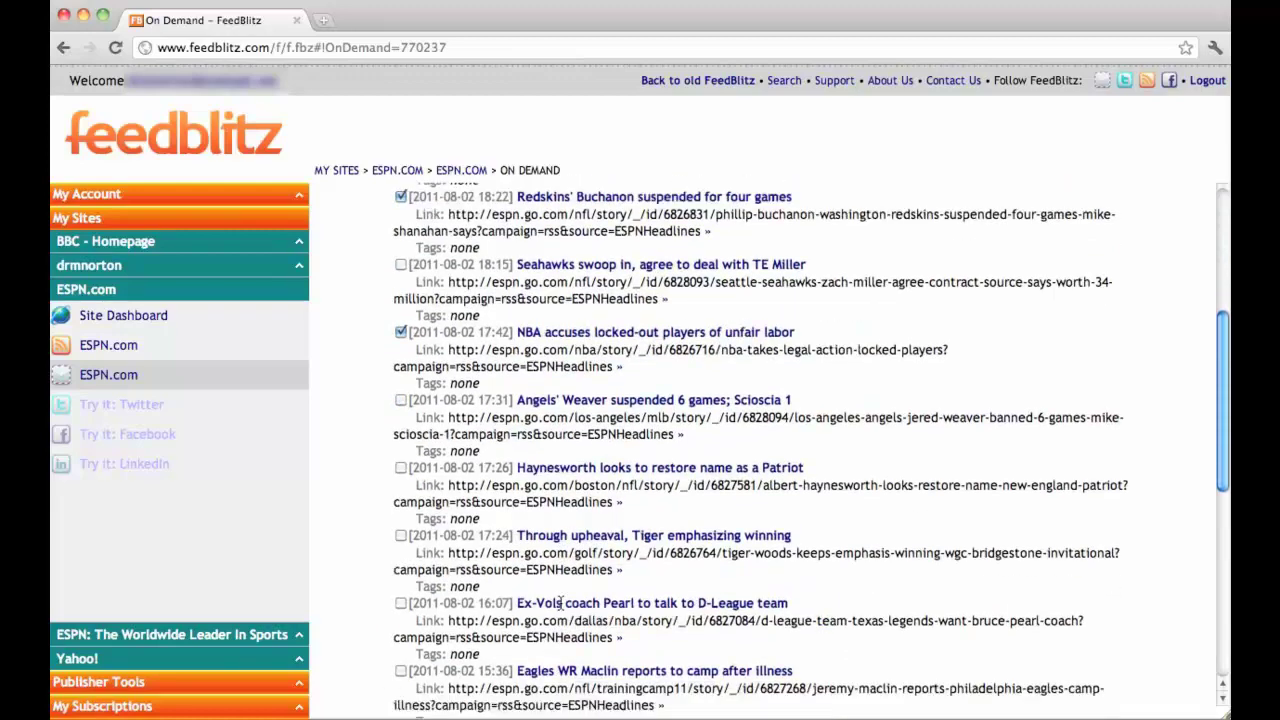
scroll(560, 602, "down", 4)
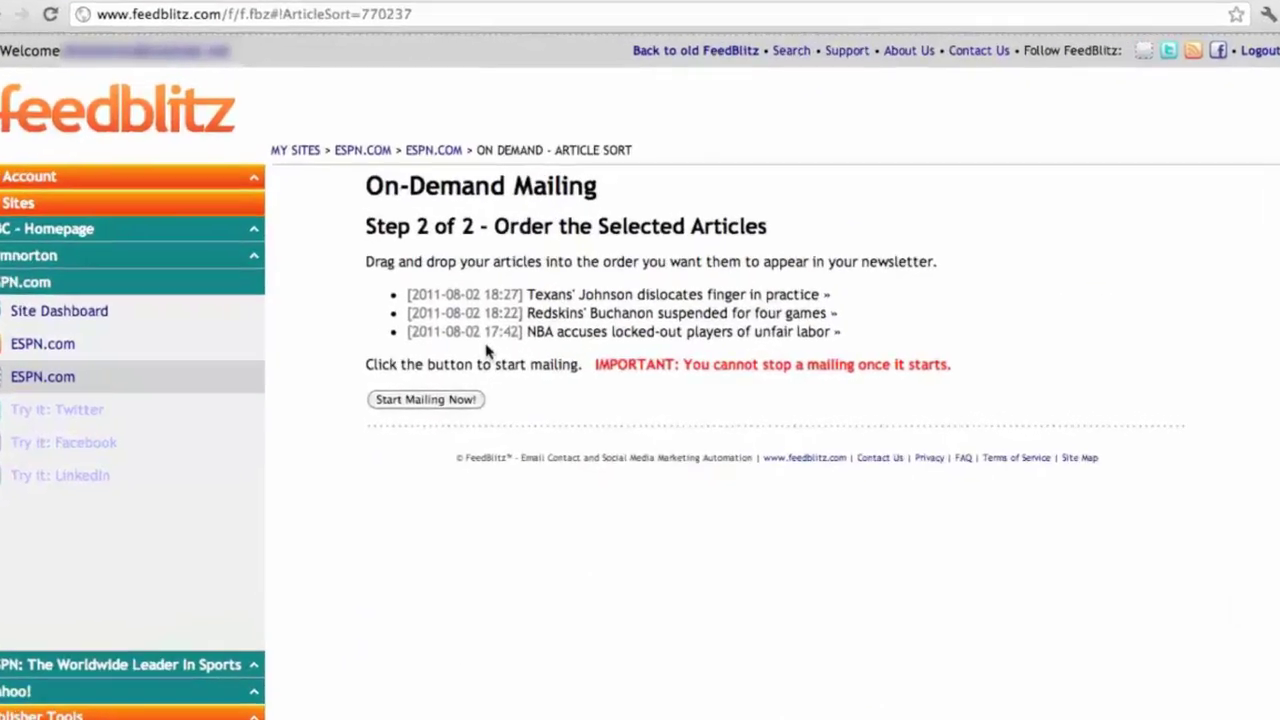
Reorder the selected articles as Redskins' Buchanon, NBA locked-out players, and Texans' Johnson.
left_click_drag(490, 331, 489, 308)
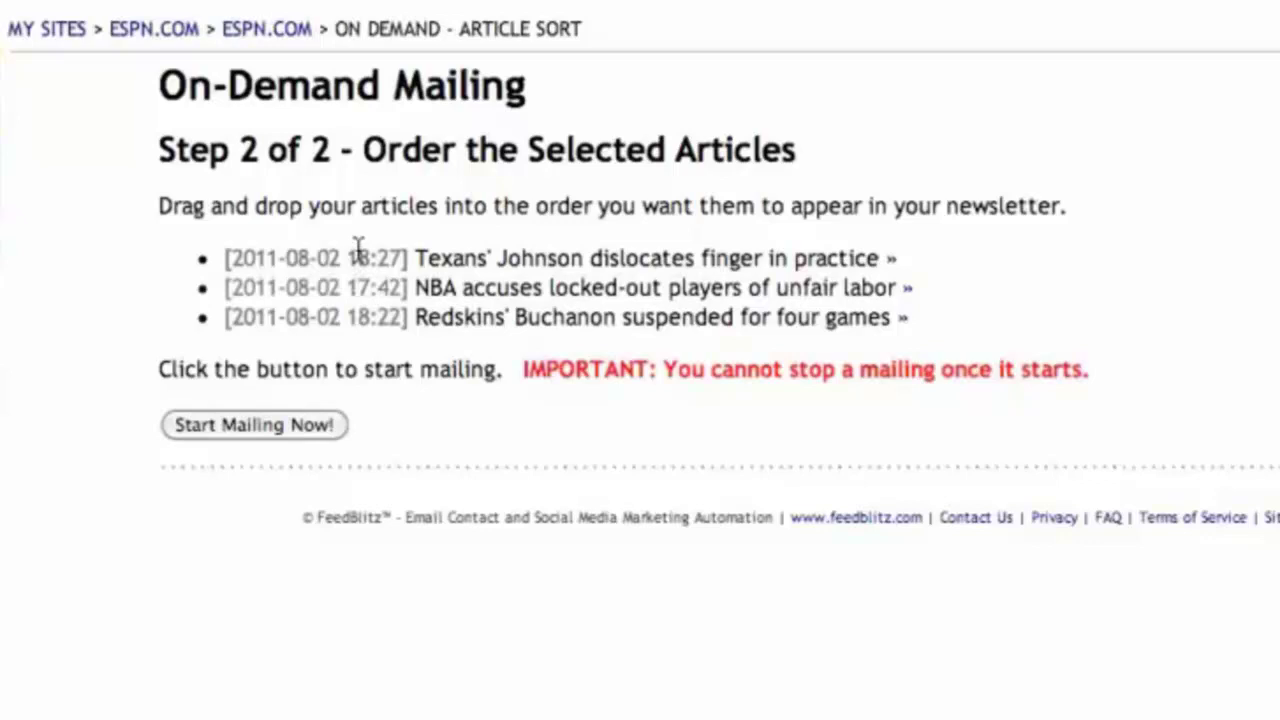
mouse_move(358, 246)
left_mouse_down()
mouse_move(360, 297)
mouse_move(356, 253)
left_mouse_up()
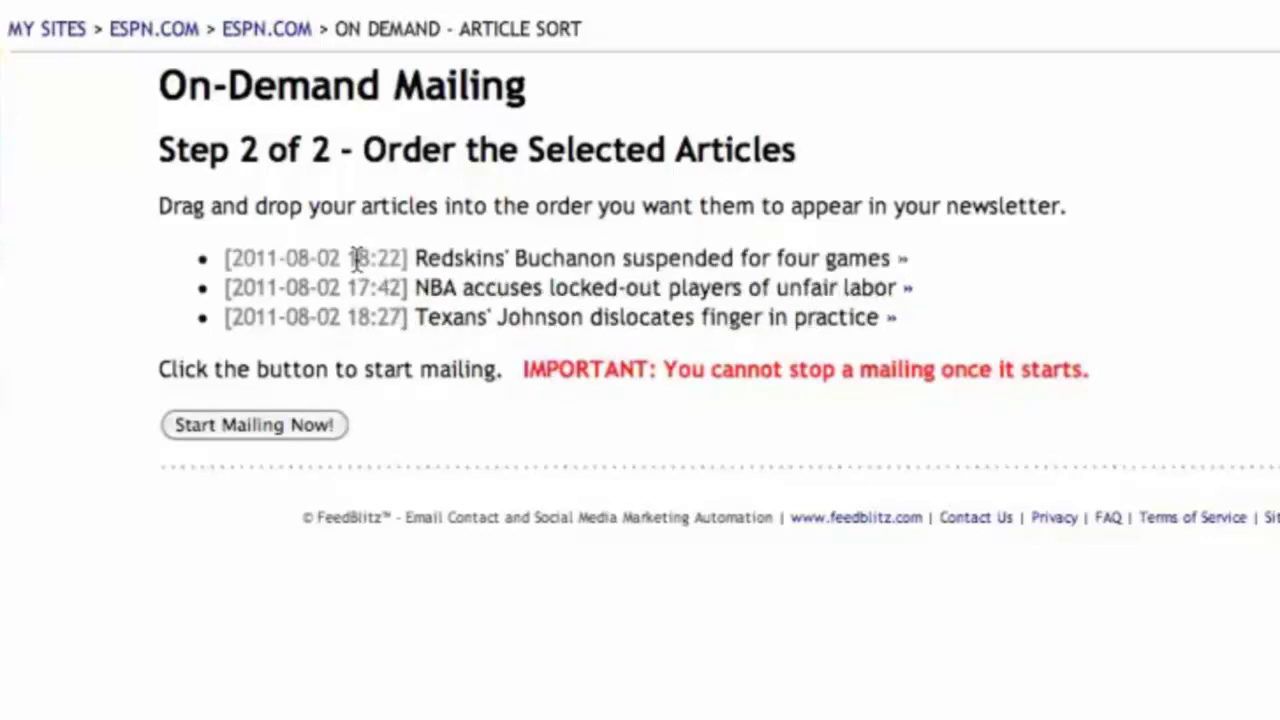
left_click(278, 428)
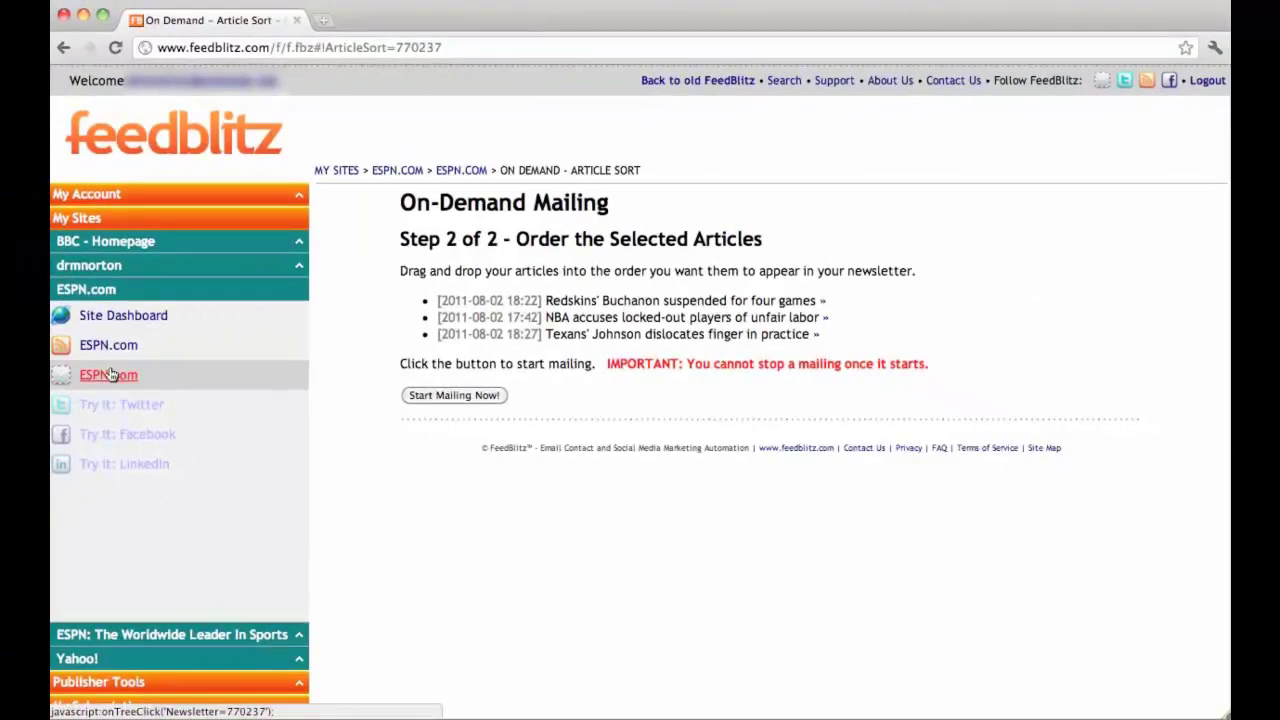
Return to the ESPN.com newsletter dashboard and create a newsflash campaign for ESPN.com.
left_click(110, 374)
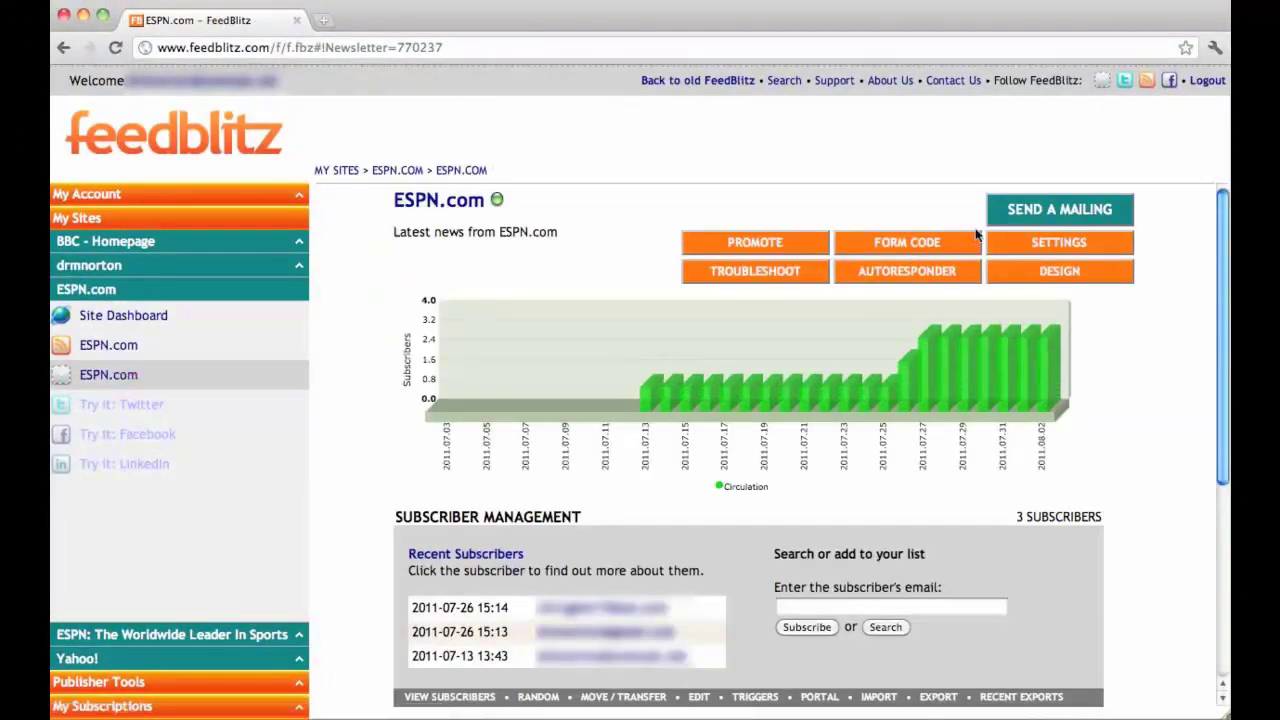
left_click(1016, 212)
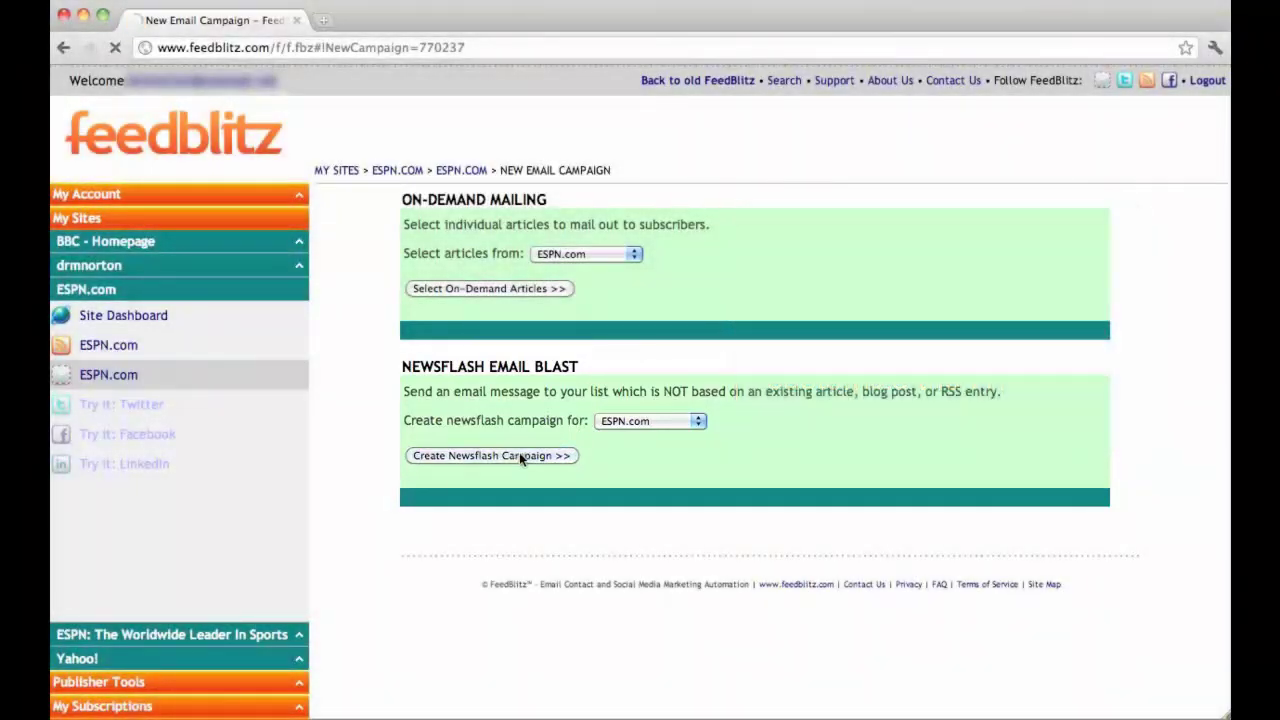
left_click(519, 455)
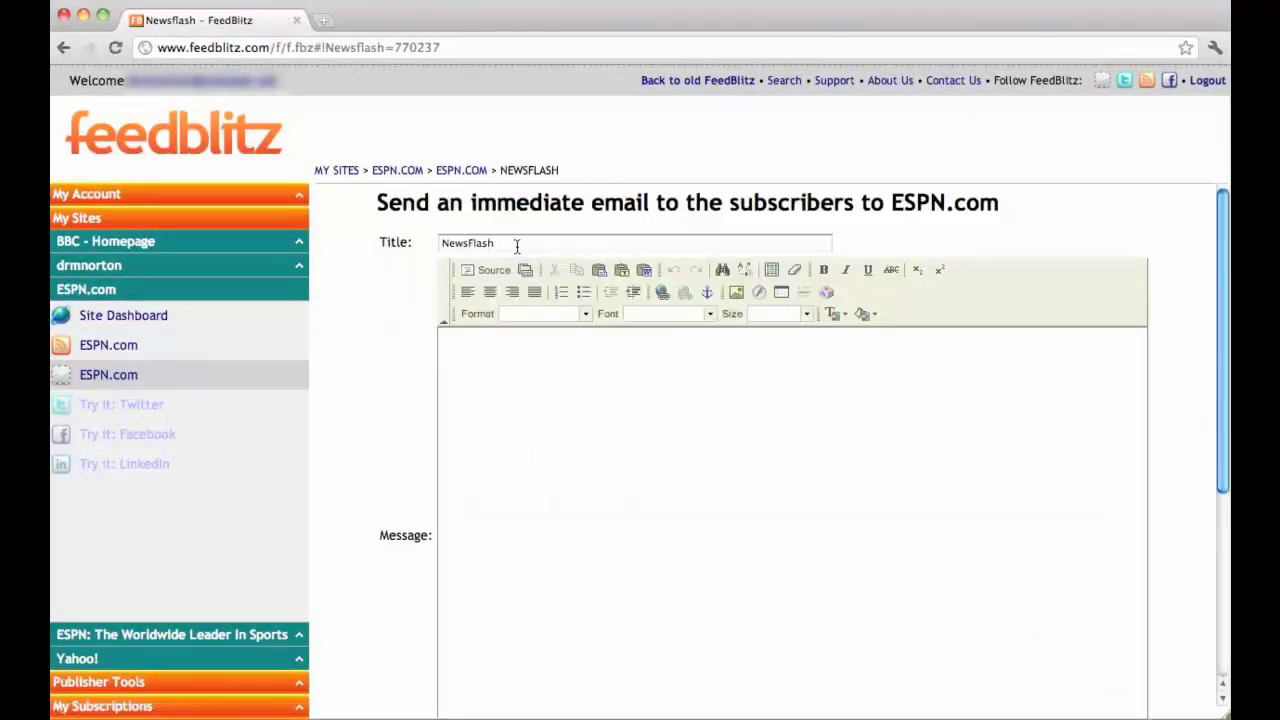
Title the newsflash "Look out for U.S. Open Tennis" and write "Sharapova may win this year!" as its message.
left_click_drag(526, 243, 422, 226)
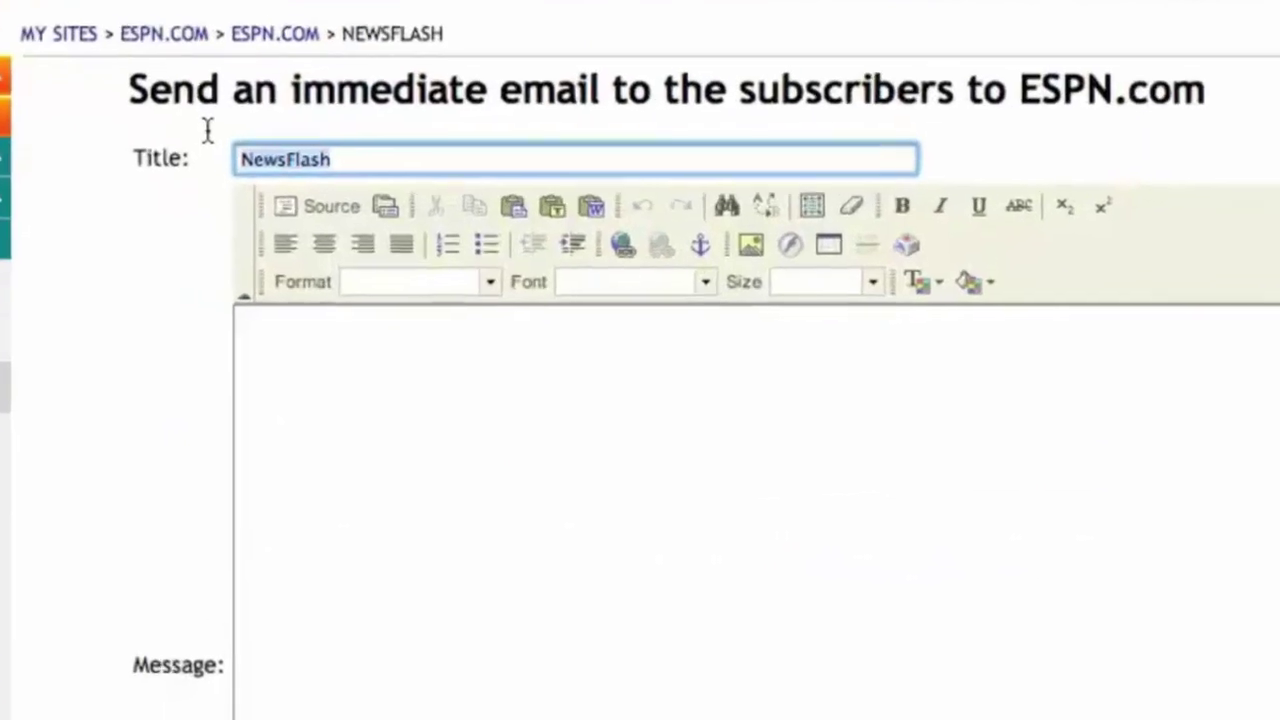
type("Look")
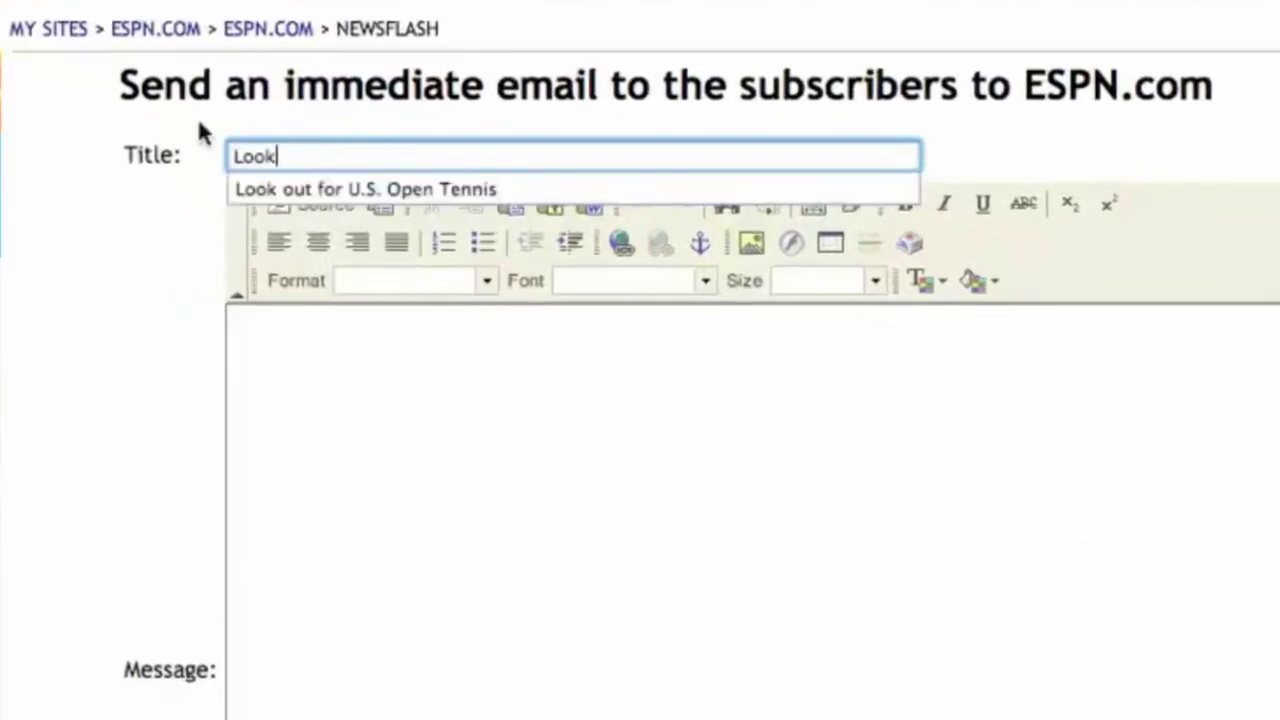
key("Down")
key("Tab")
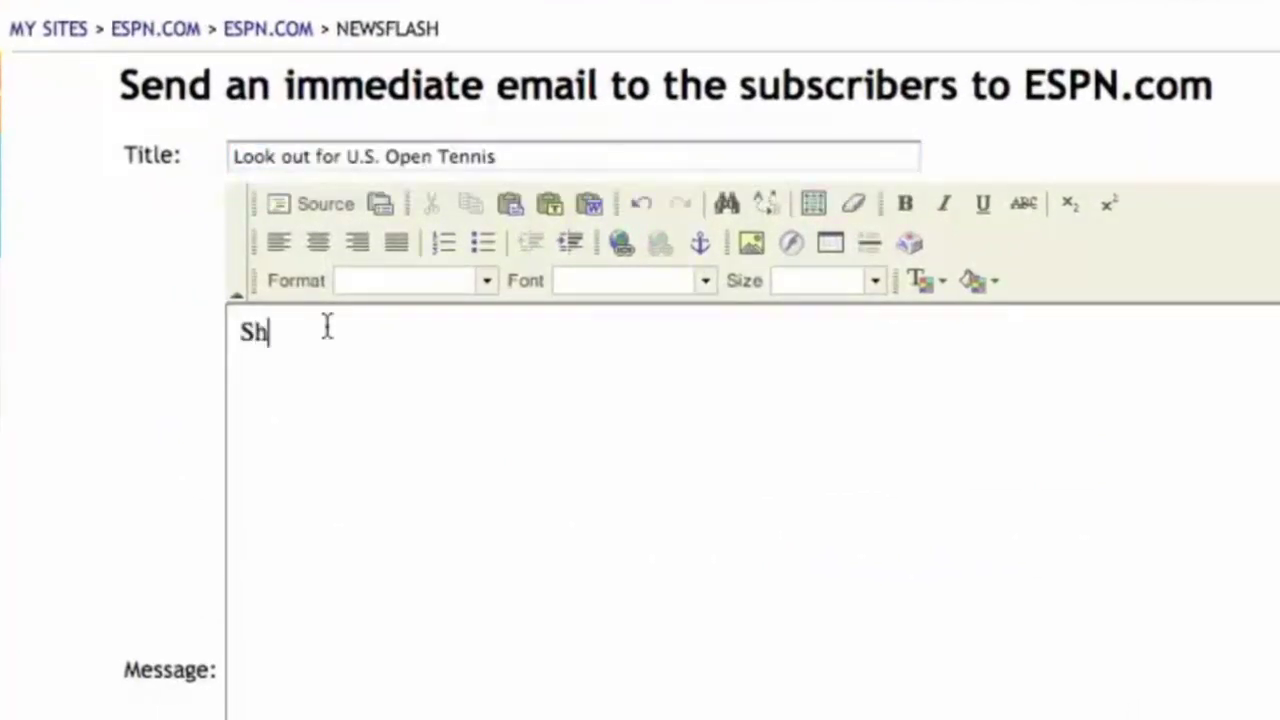
type("Sharapova may")
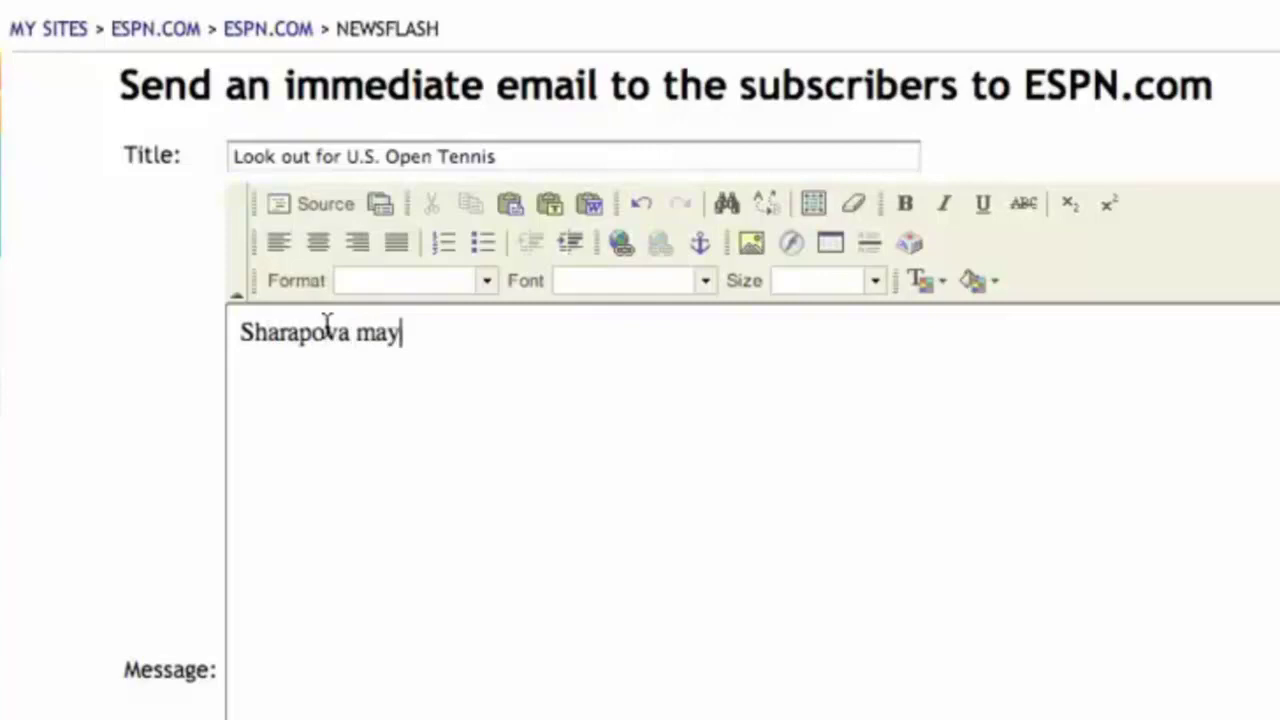
type(" win this year!")
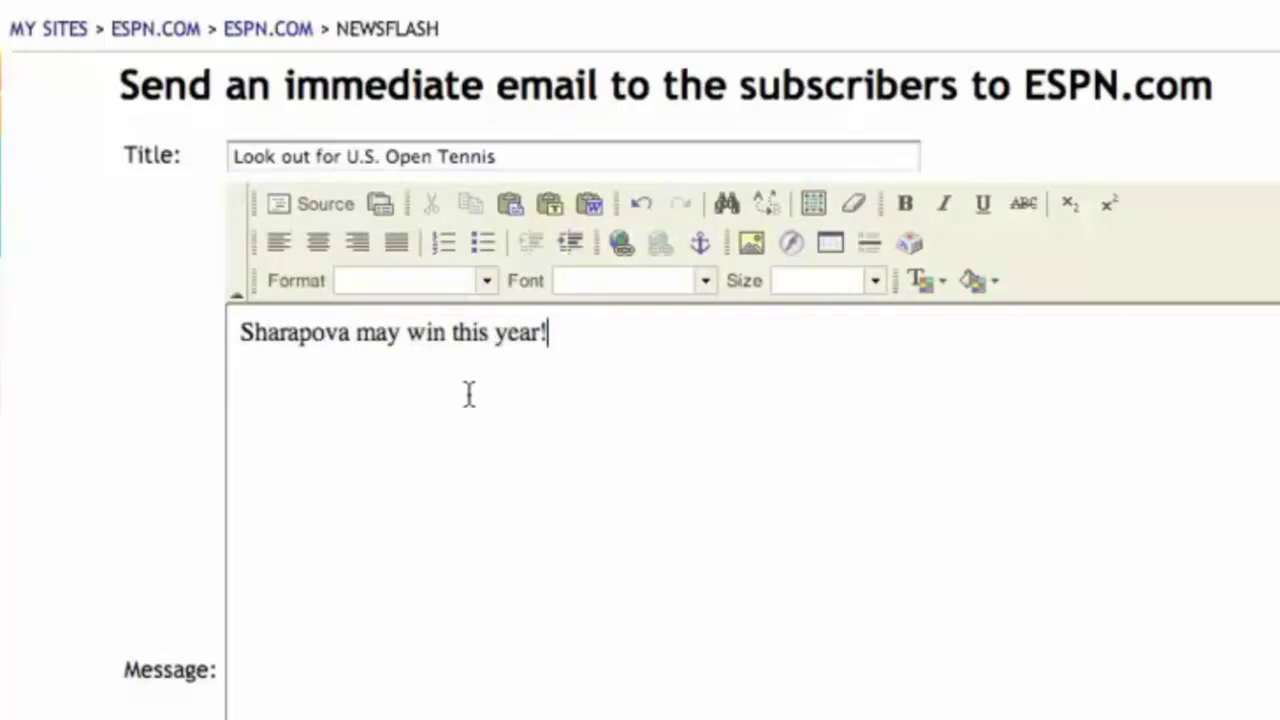
Preview the newsflash for all subscribers using the newsletter template, down to the broadcast options.
scroll(469, 393, "down", 5)
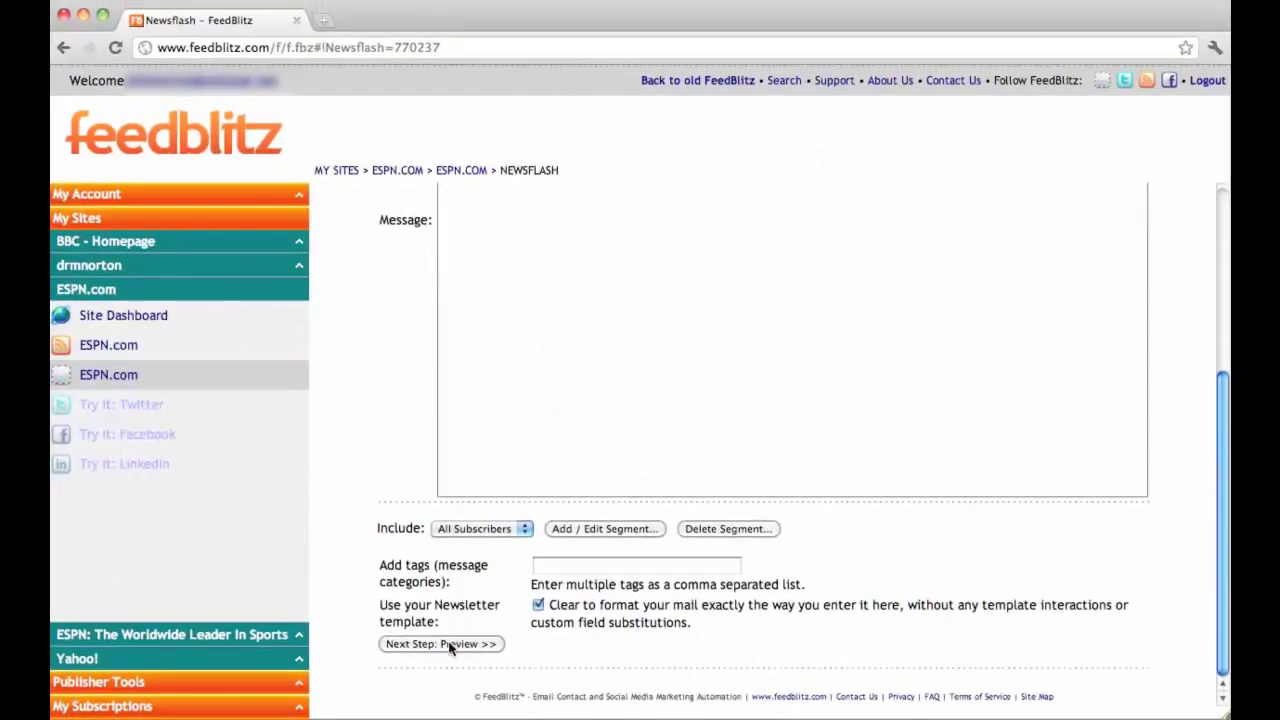
left_click(449, 645)
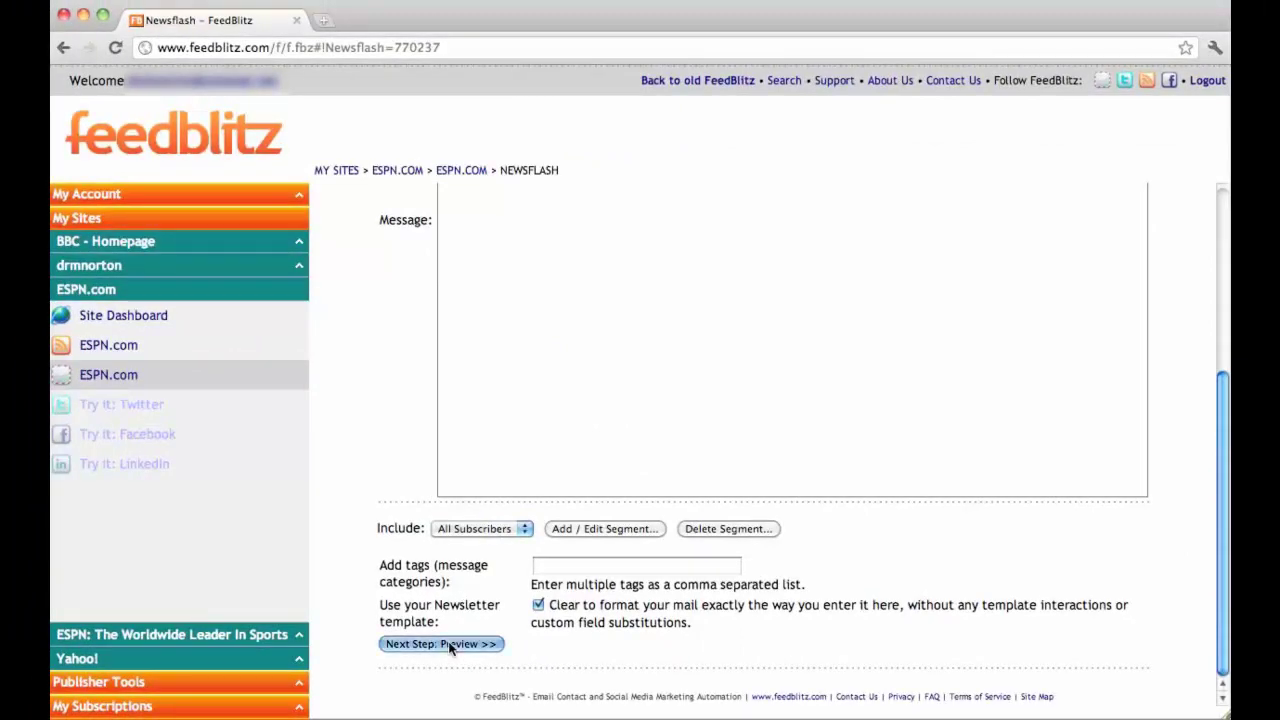
scroll(579, 421, "down", 3)
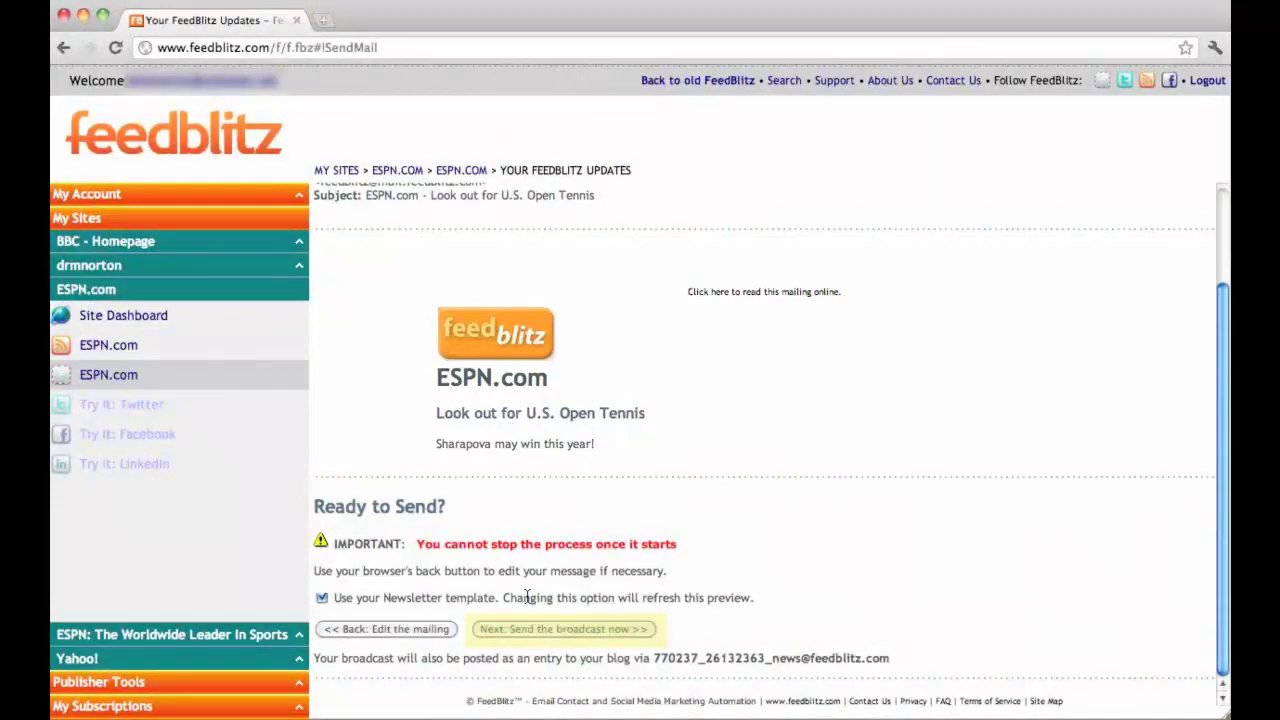
Return to the ESPN.com newsletter dashboard and open the newsletter's settings.
left_click(95, 376)
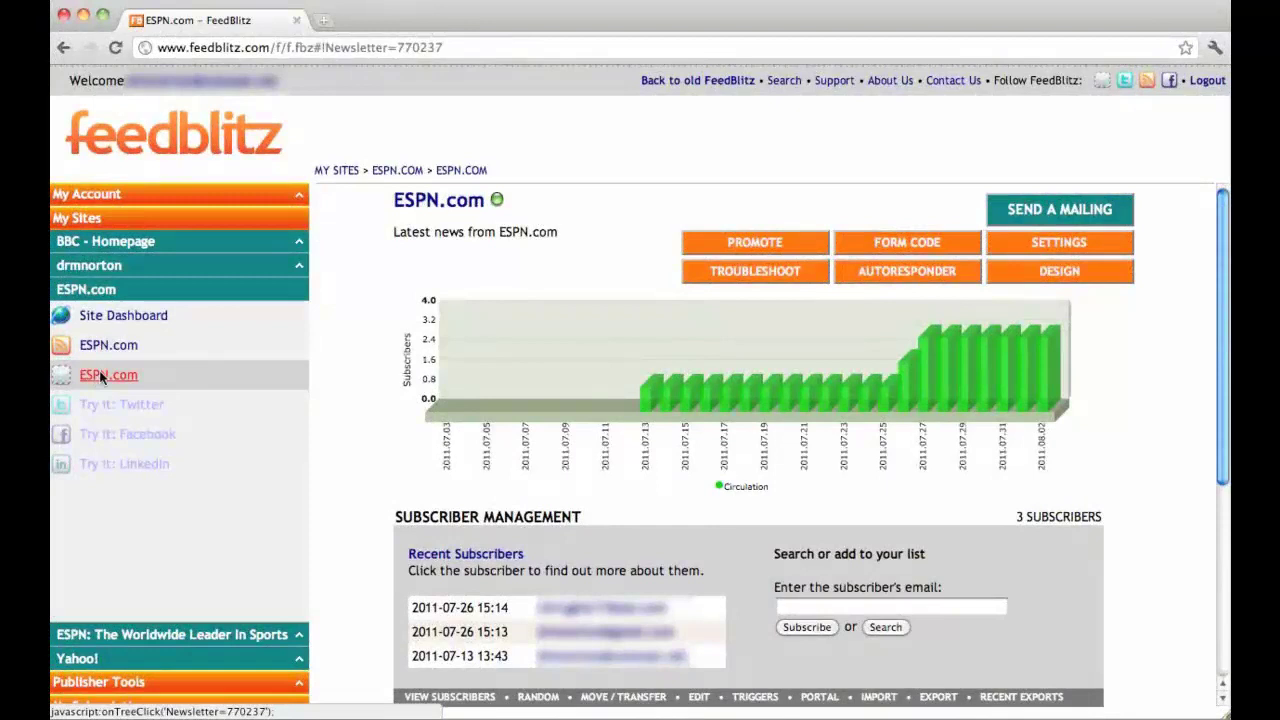
left_click(1040, 243)
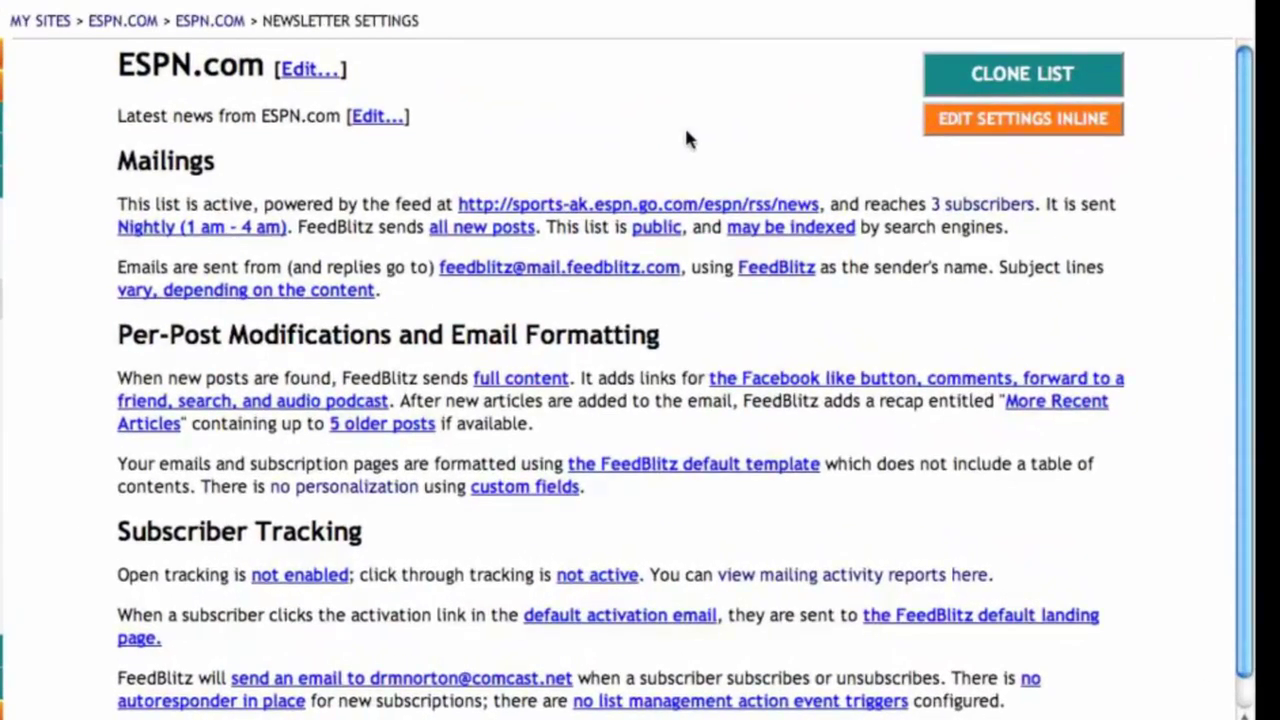
Try renaming the newsletter to "ESPN" in its feed settings, and close the editor without updating the publication.
left_click(652, 206)
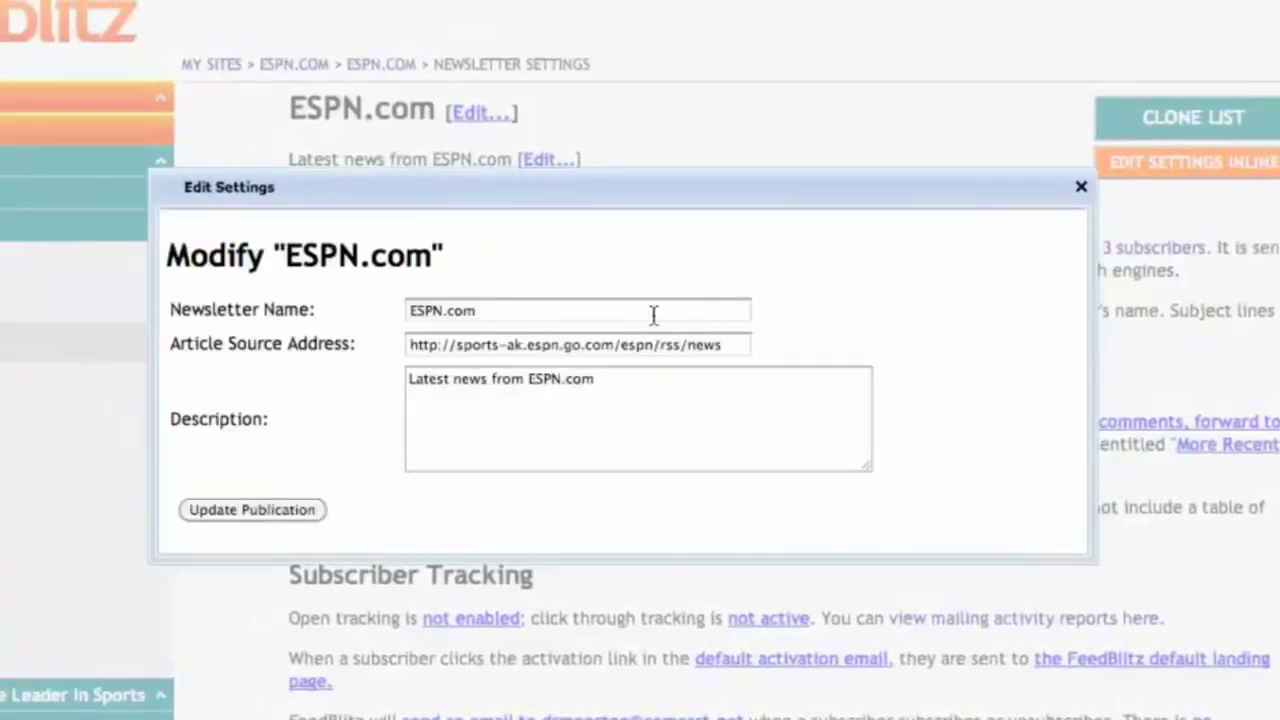
left_click_drag(476, 308, 386, 263)
type("E")
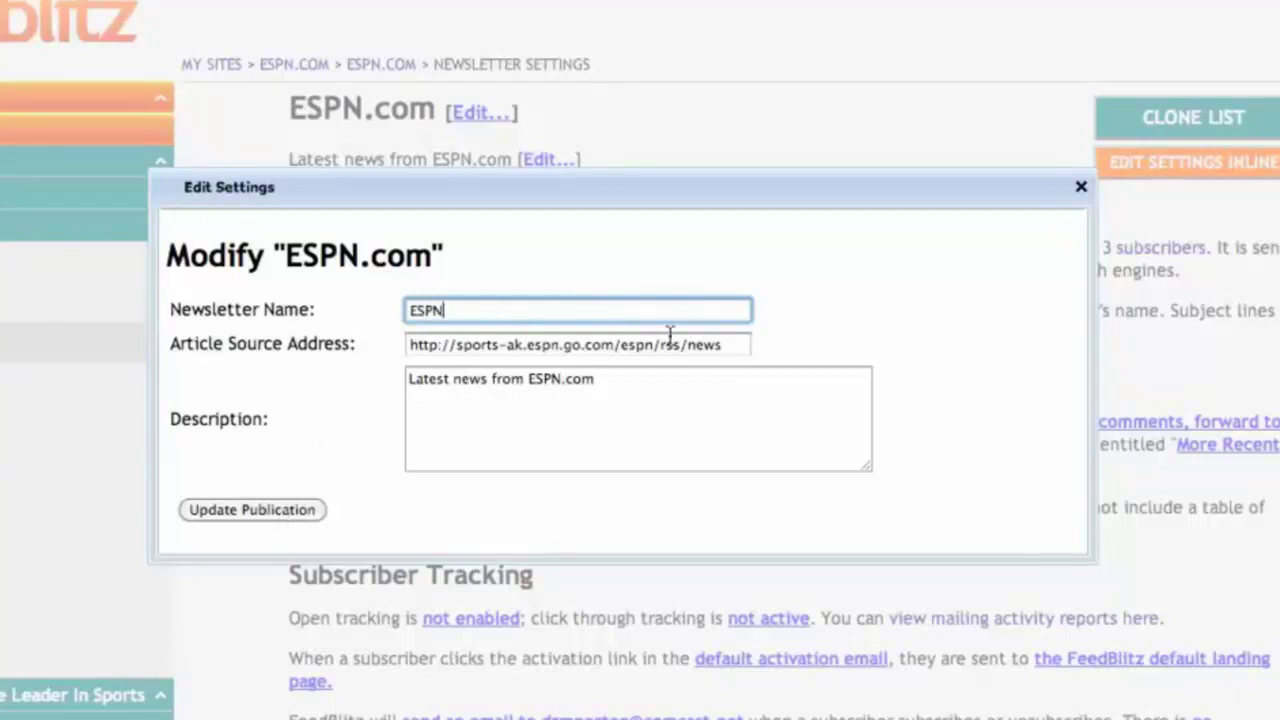
left_click(1077, 190)
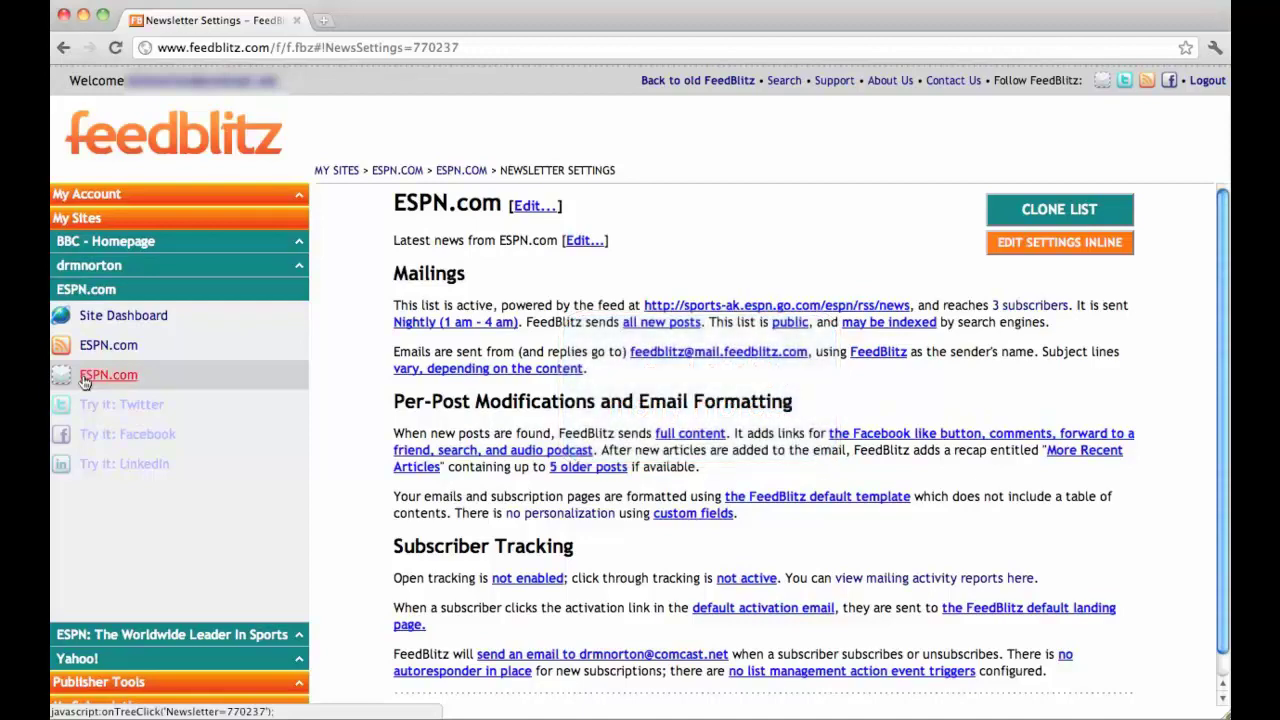
Open the newsletter's subscription form generator and review the HTML code for embedding the form.
left_click(84, 380)
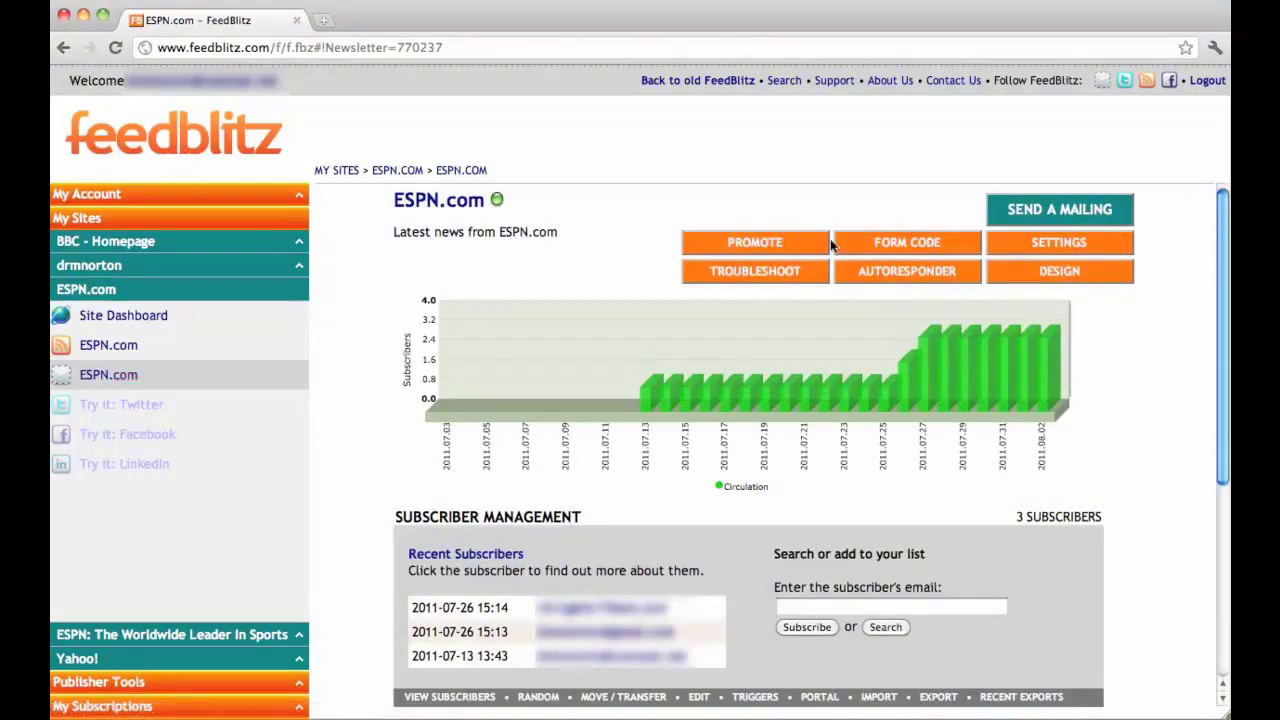
left_click(868, 245)
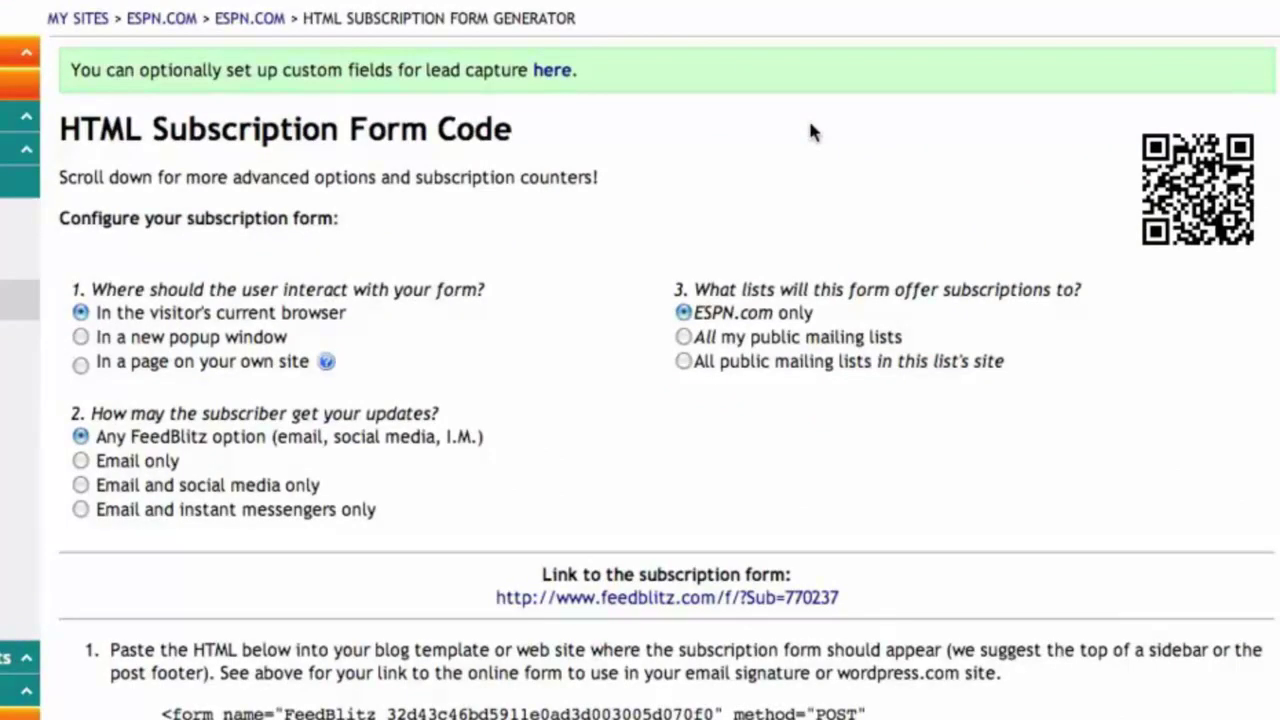
scroll(503, 234, "down", 5)
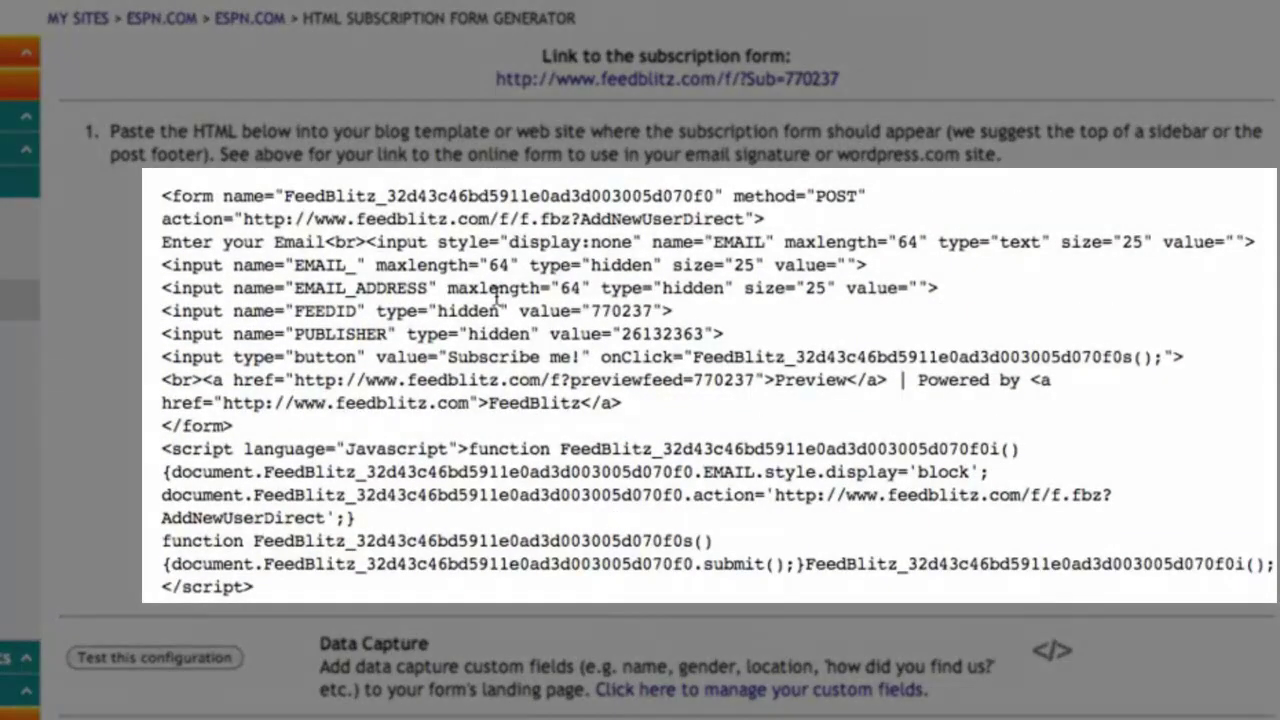
scroll(497, 290, "down", 1)
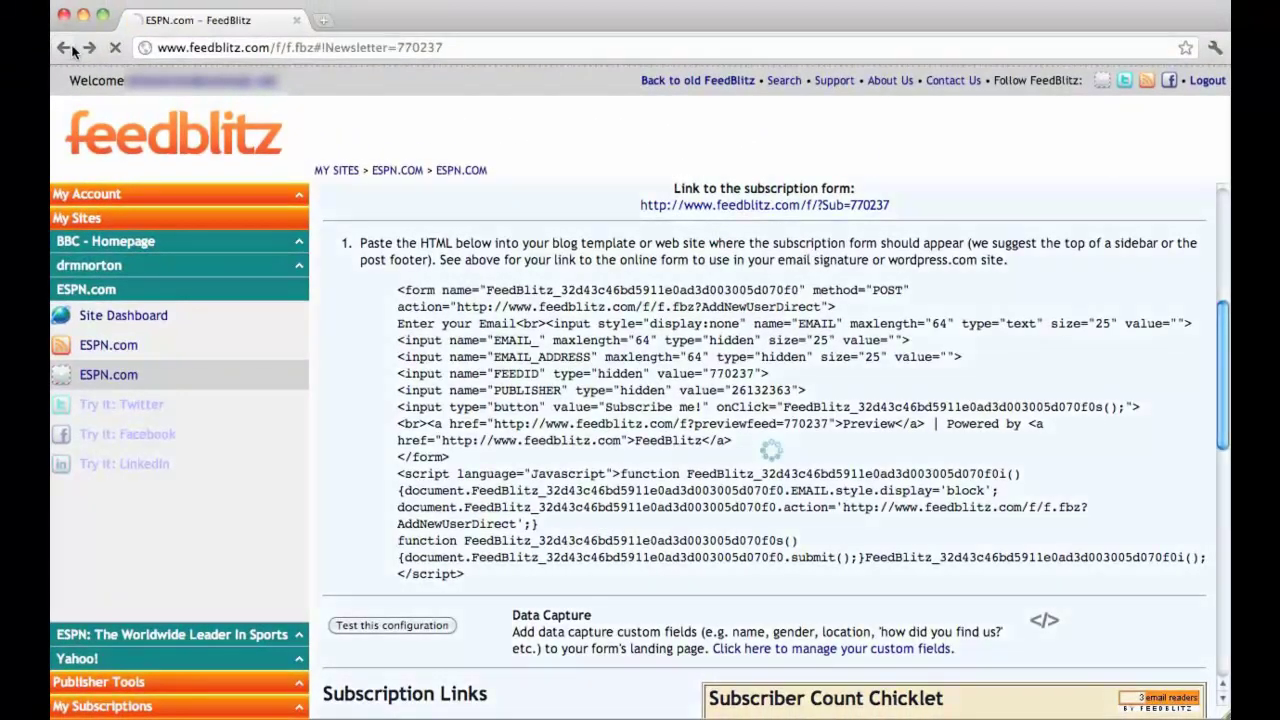
Go back to the newsletter dashboard, view the list's promotional widgets, and return to the dashboard.
left_click(66, 47)
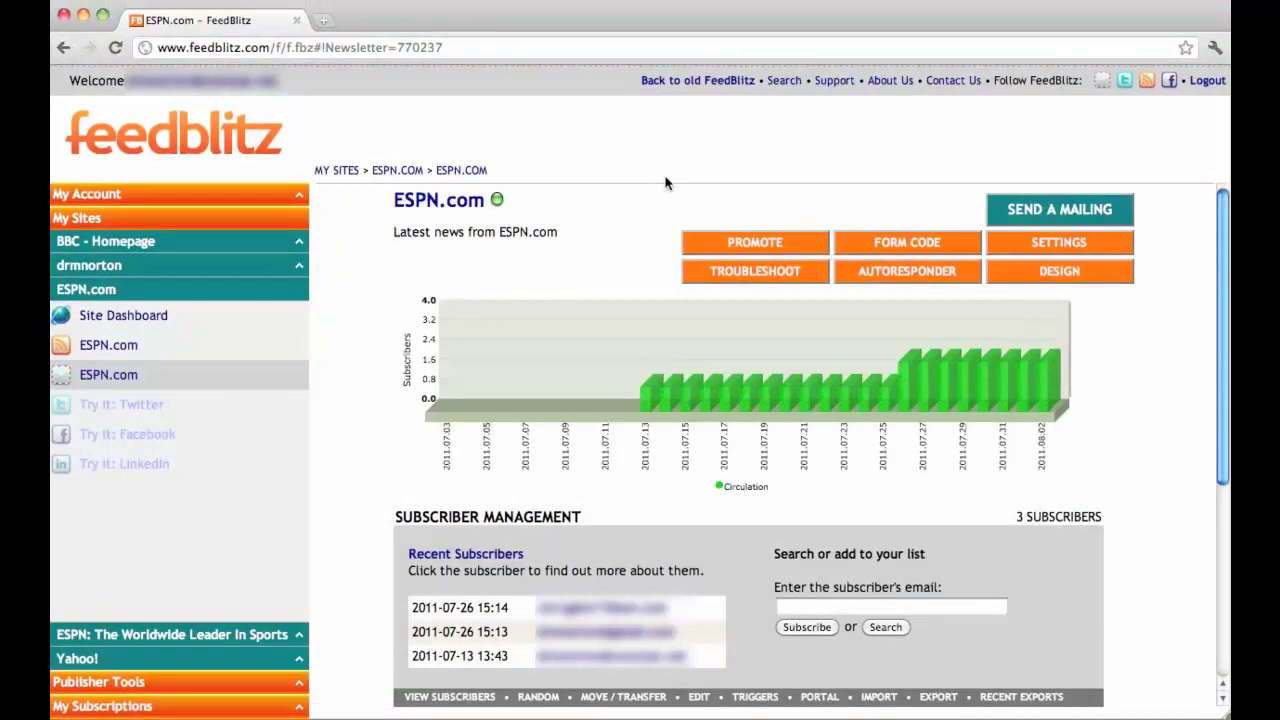
left_click(714, 246)
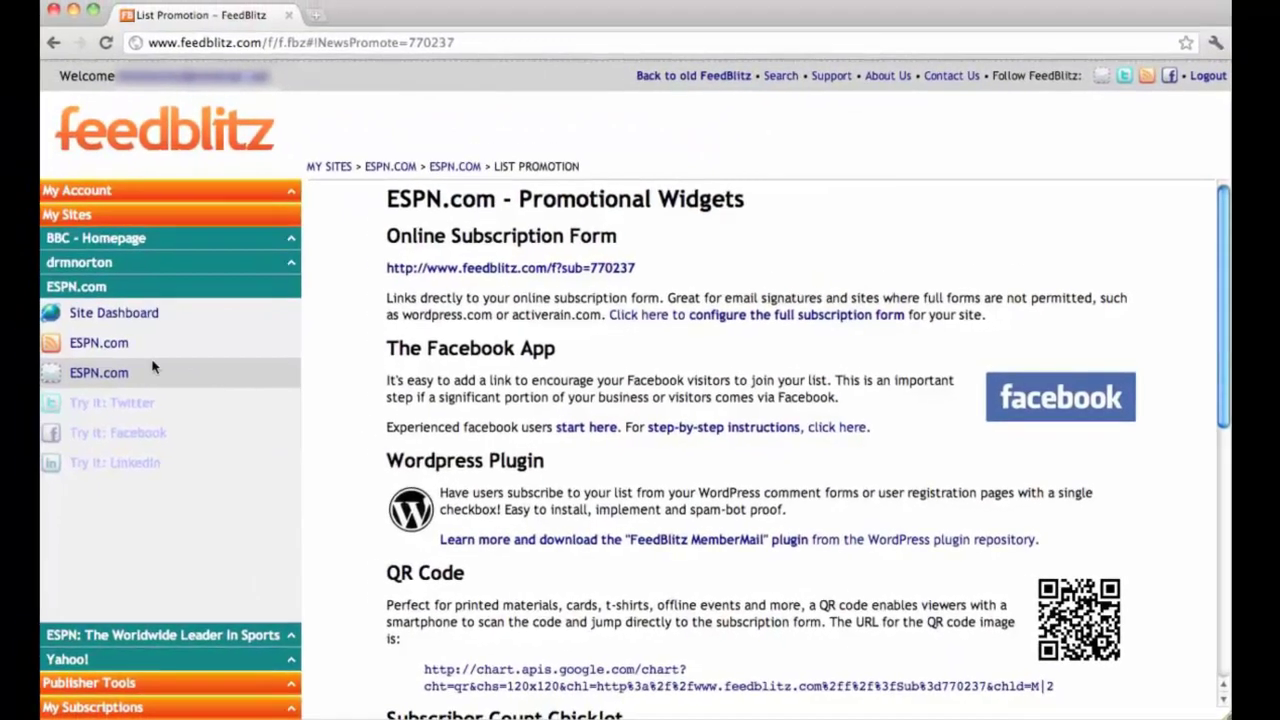
left_click(116, 376)
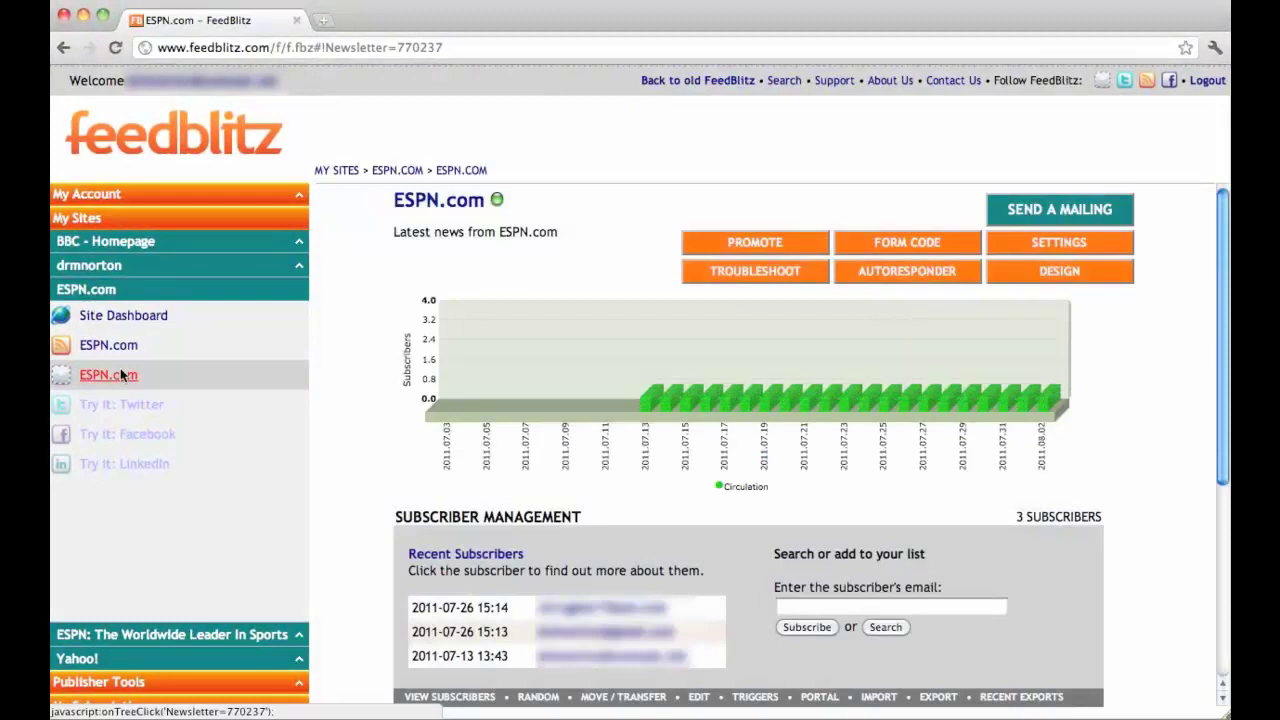